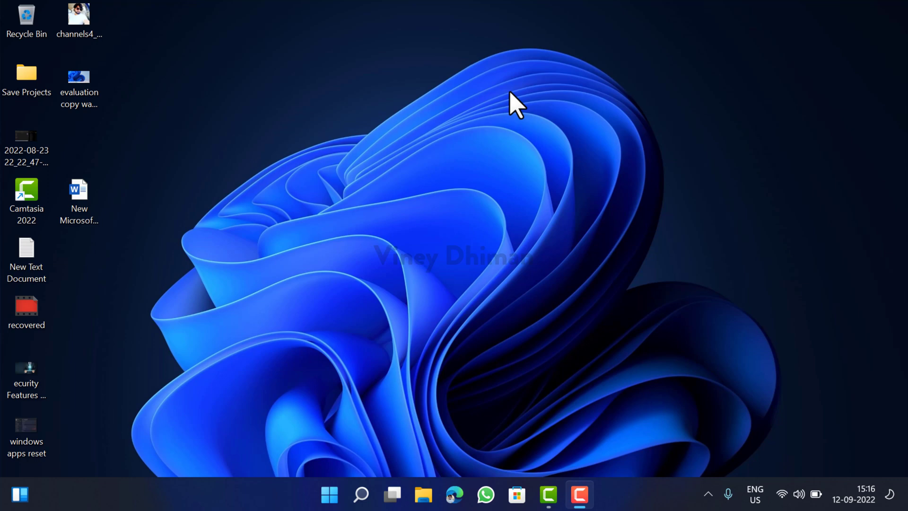
Step: Search Windows for 'turn windows feature on or off' to open Windows Features
click(361, 494)
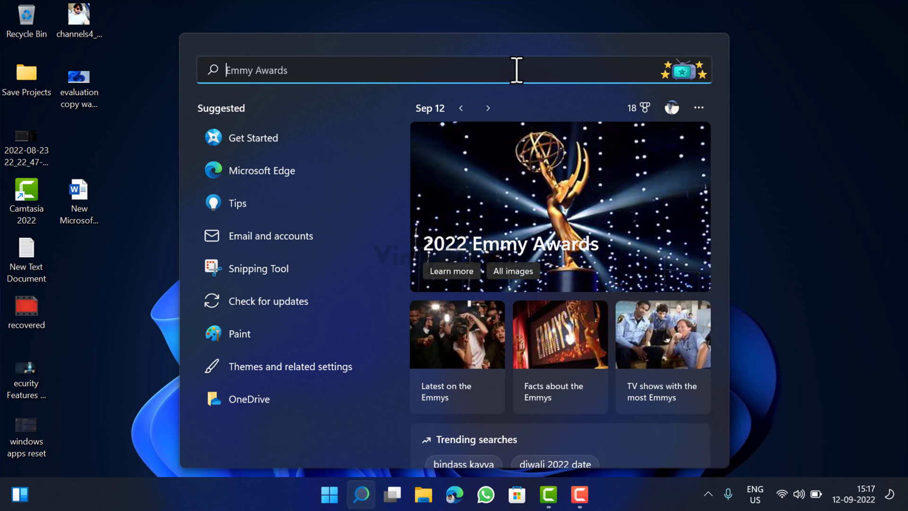
text(turn windows)
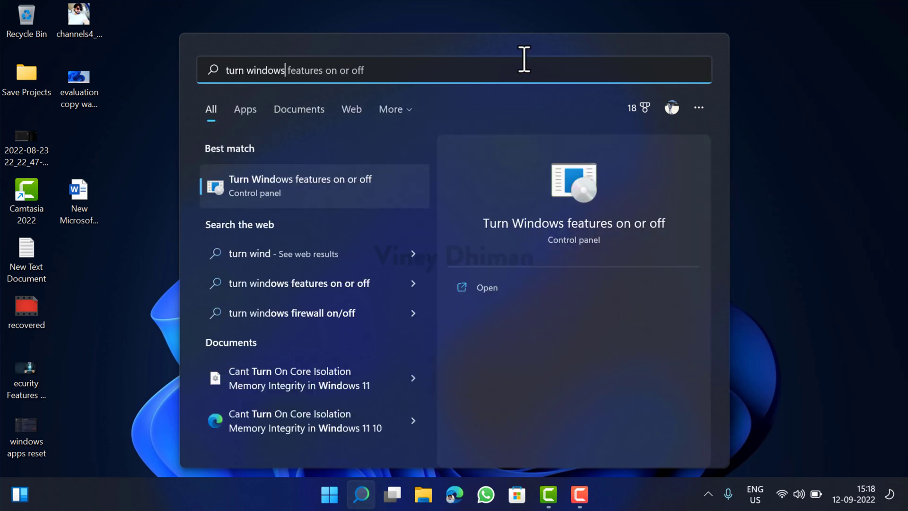
text( feature on)
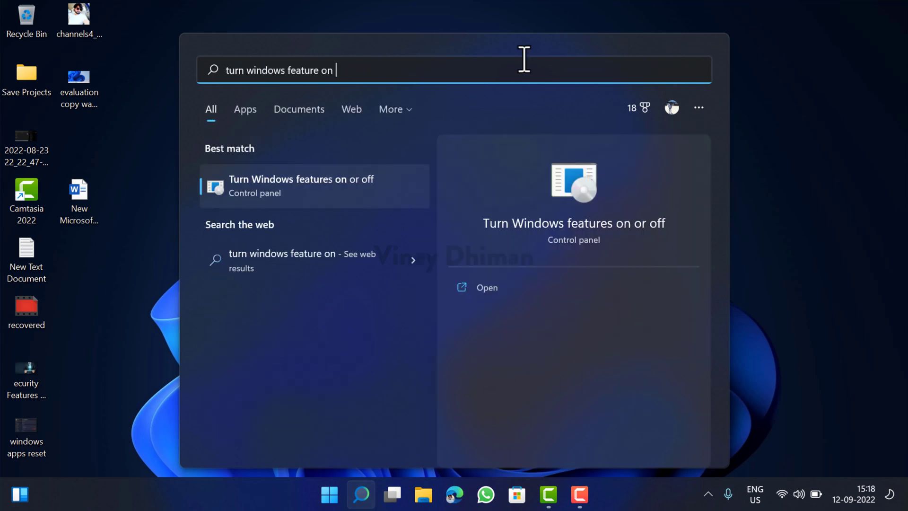
text( or off)
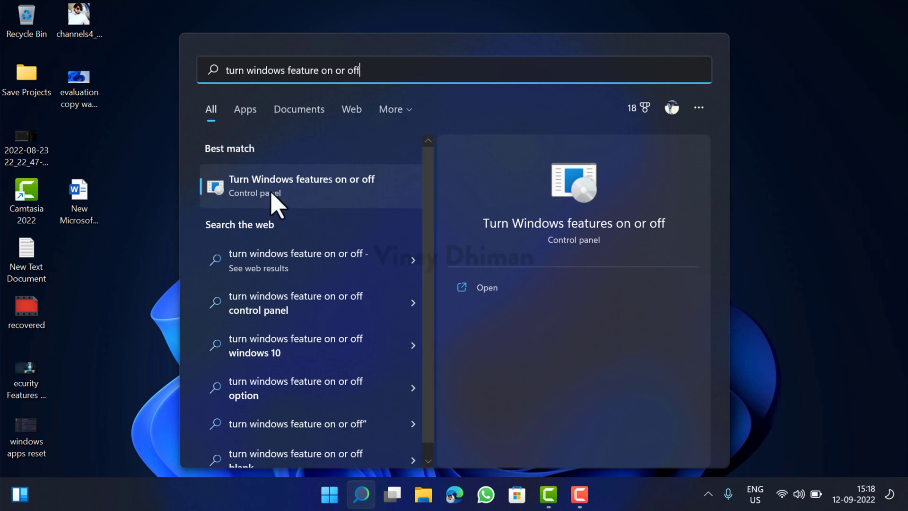
Step: Tick Hyper-V with all its sub-features in Windows Features and apply
click(276, 201)
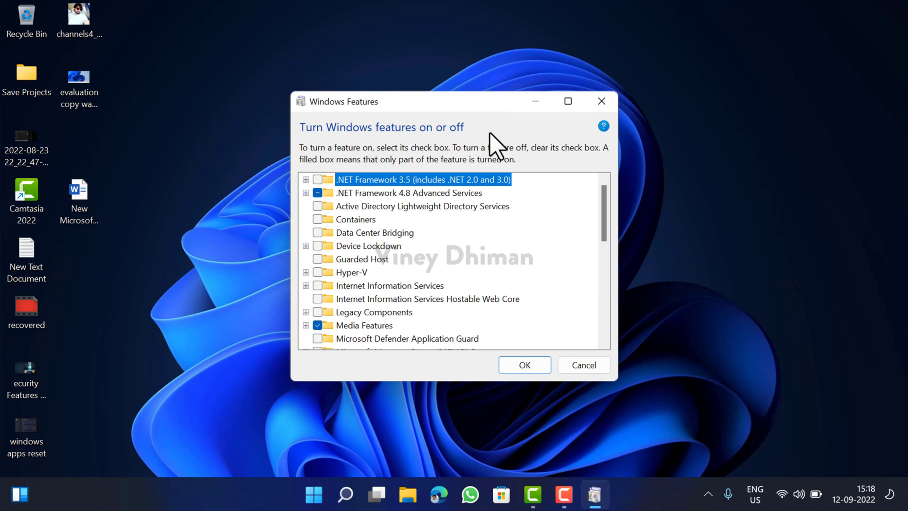
drag(604, 214, 608, 230)
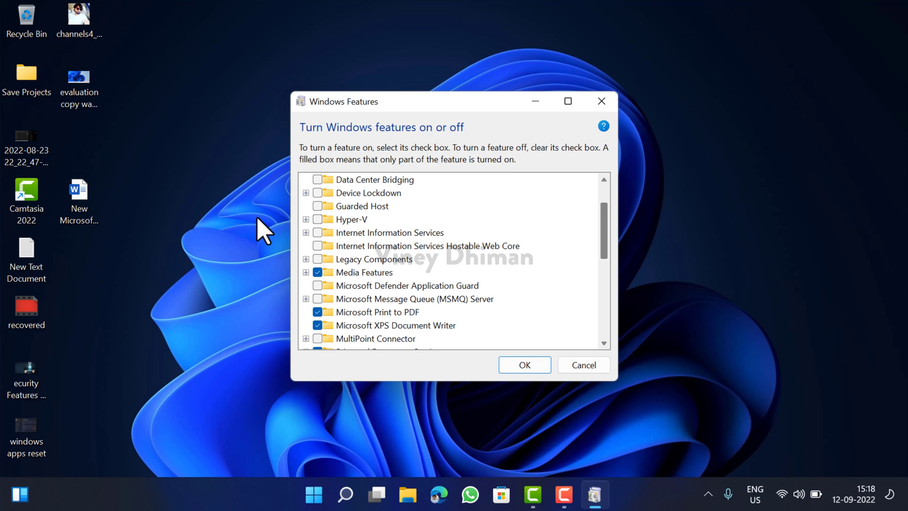
mouse_move(351, 219)
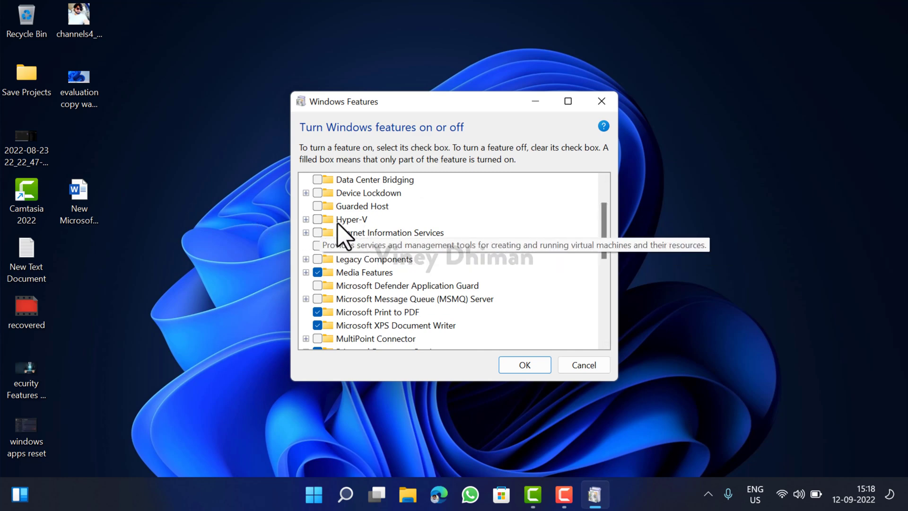
click(317, 219)
click(306, 219)
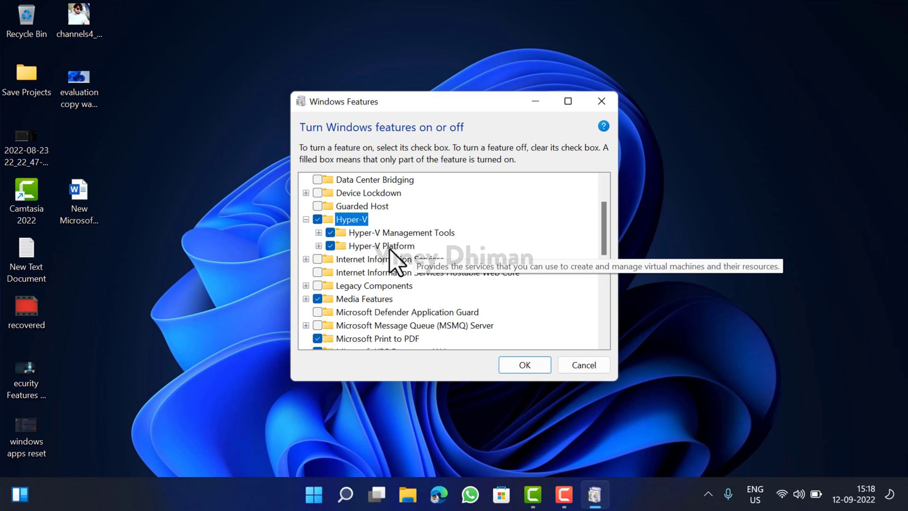
click(525, 364)
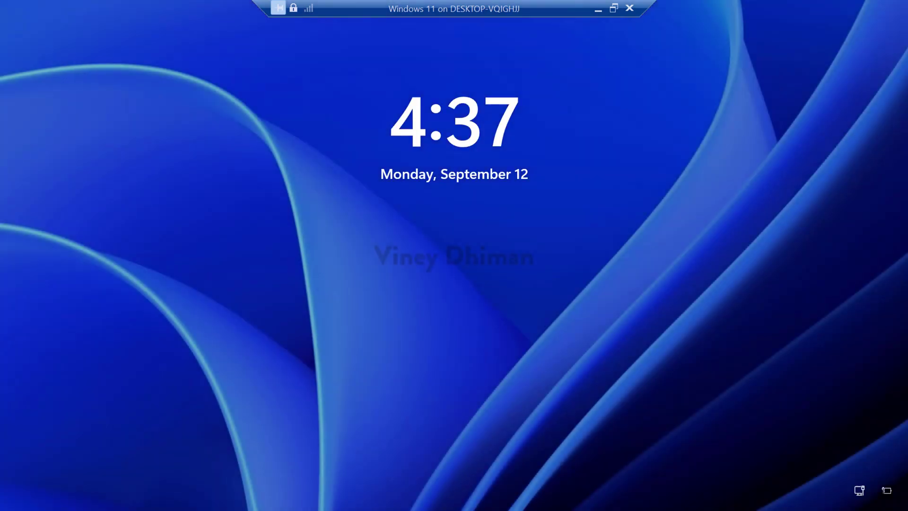
Step: Dismiss the lock screen and sign in with the PIN after the restart
key(space)
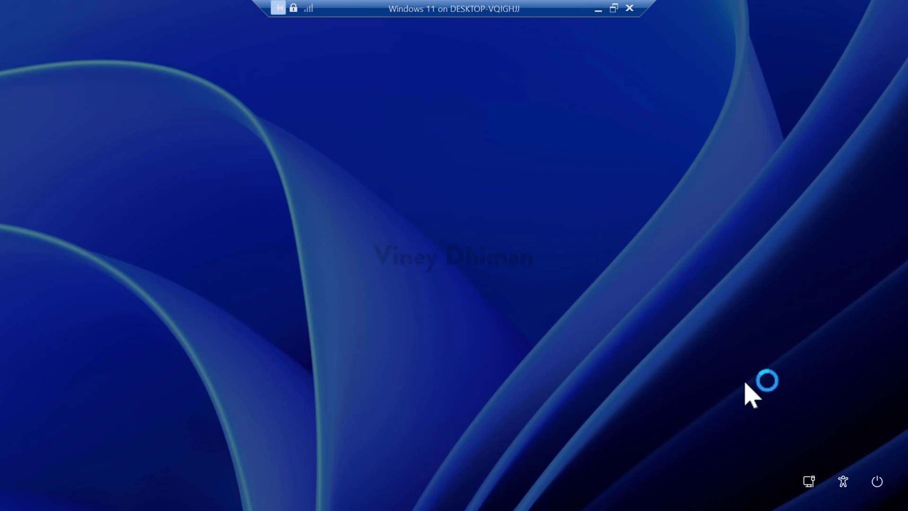
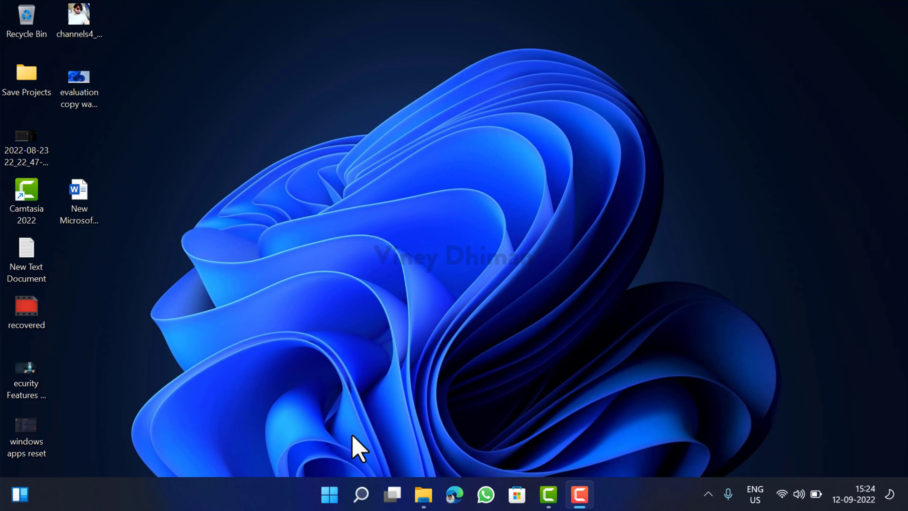
Step: Search Windows for 'hyper v' and launch Hyper-V Manager
click(360, 494)
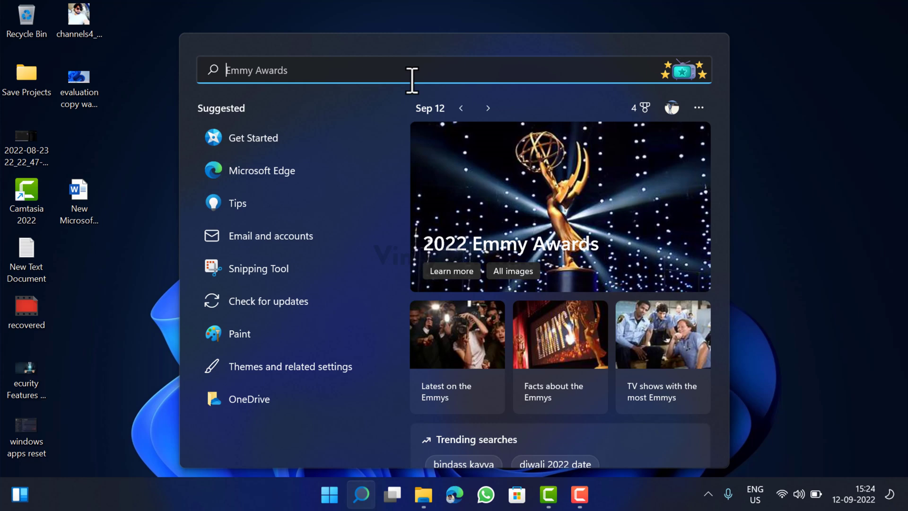
text(hy)
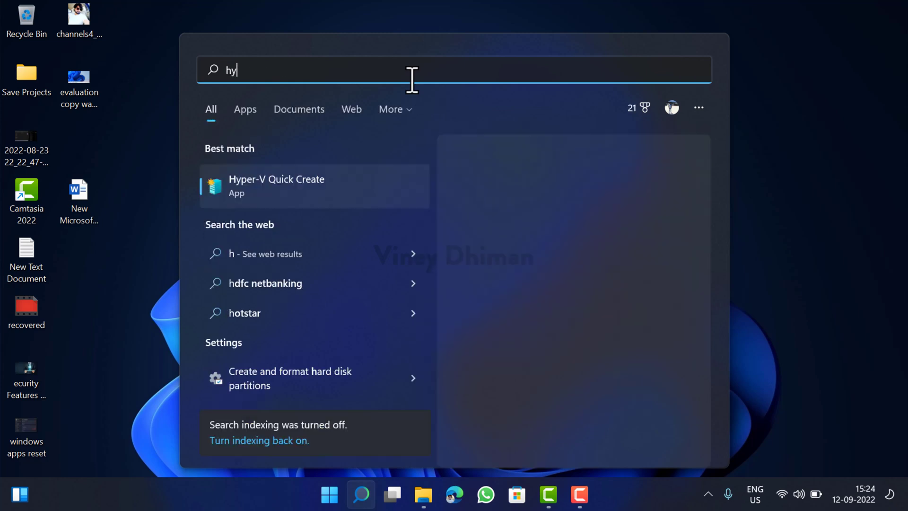
text(per v)
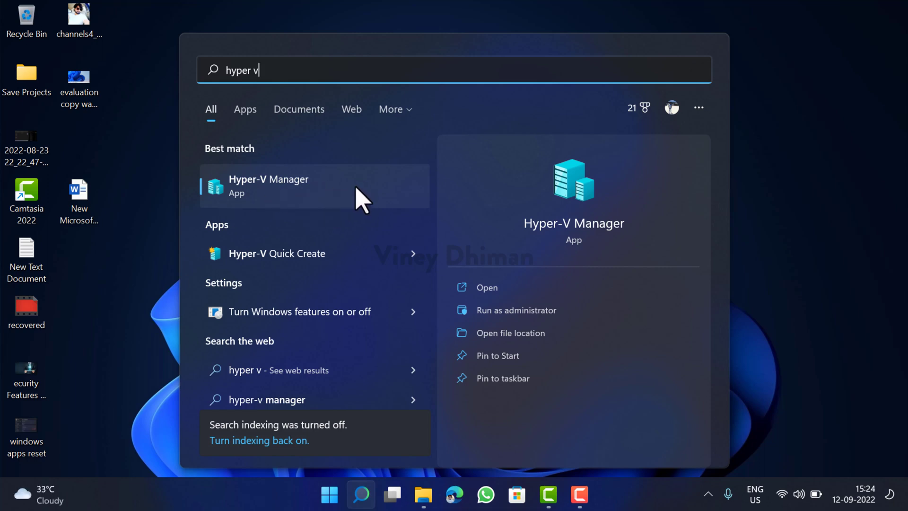
click(353, 197)
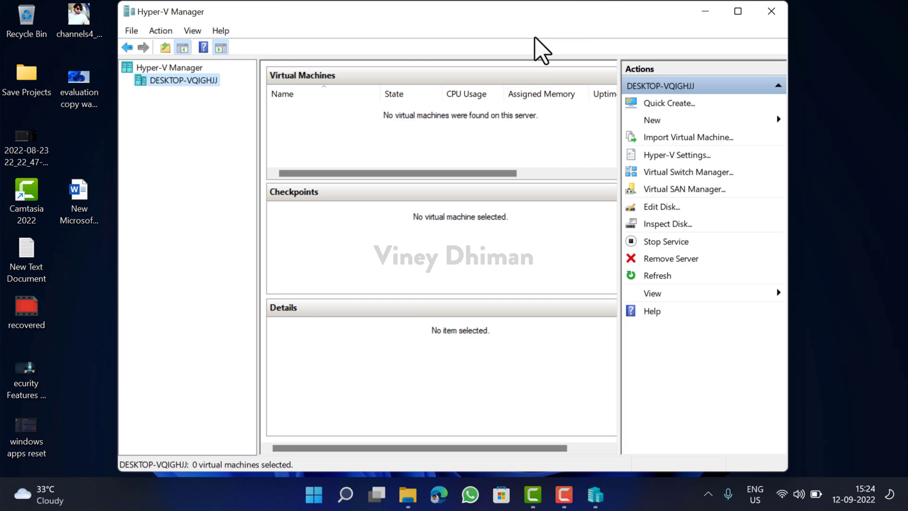
Step: Minimize Hyper-V Manager after confirming the local host has no virtual machines
click(705, 11)
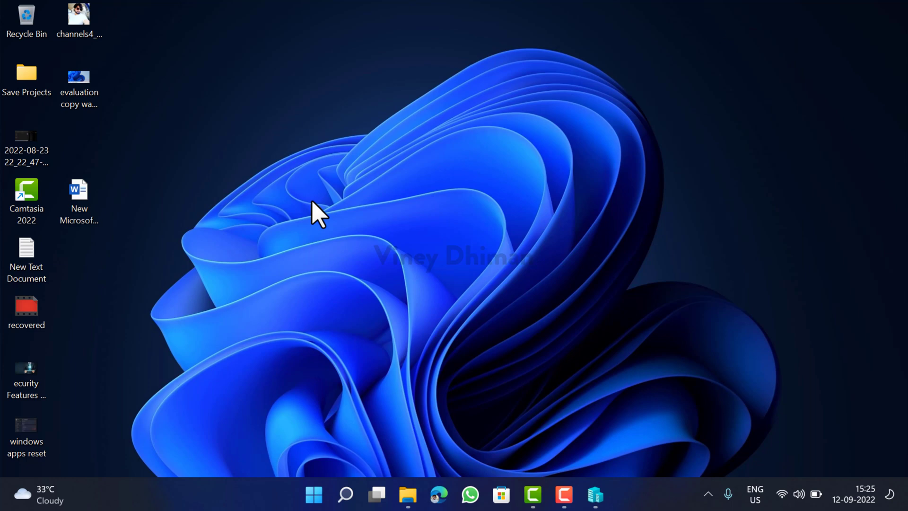
Step: Reopen Windows Features by searching 'turn windows feature on or off'
click(346, 494)
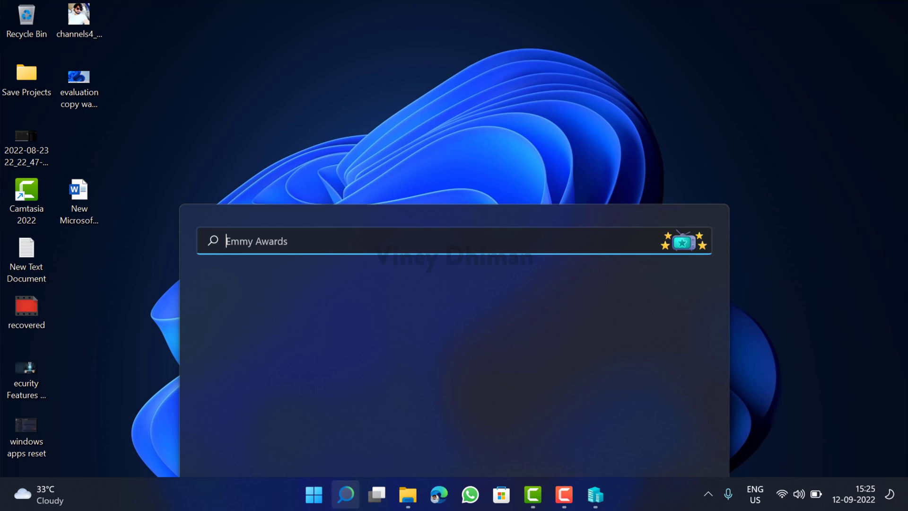
text(turn wind)
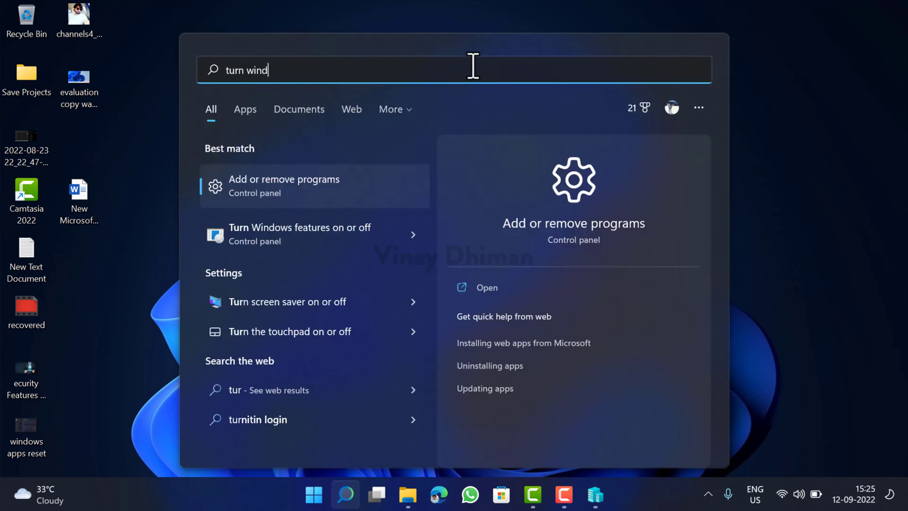
text(ows feature on or)
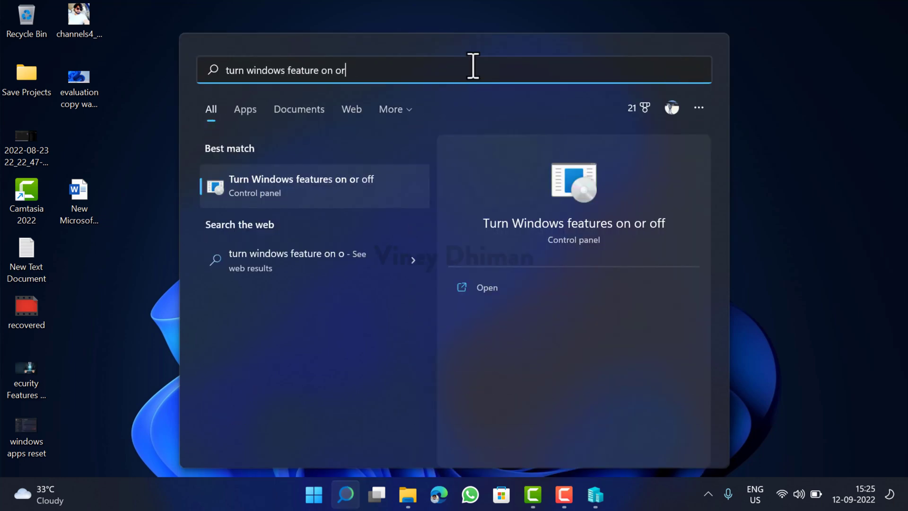
text( off)
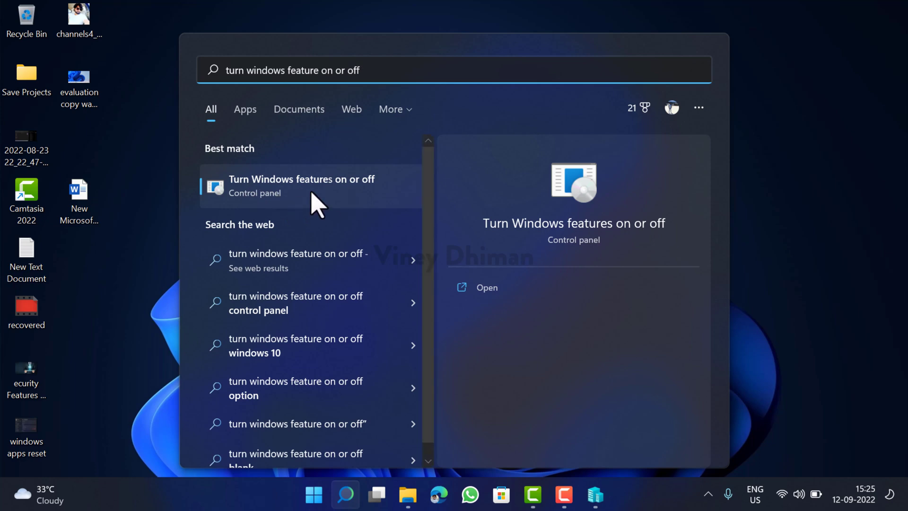
click(318, 205)
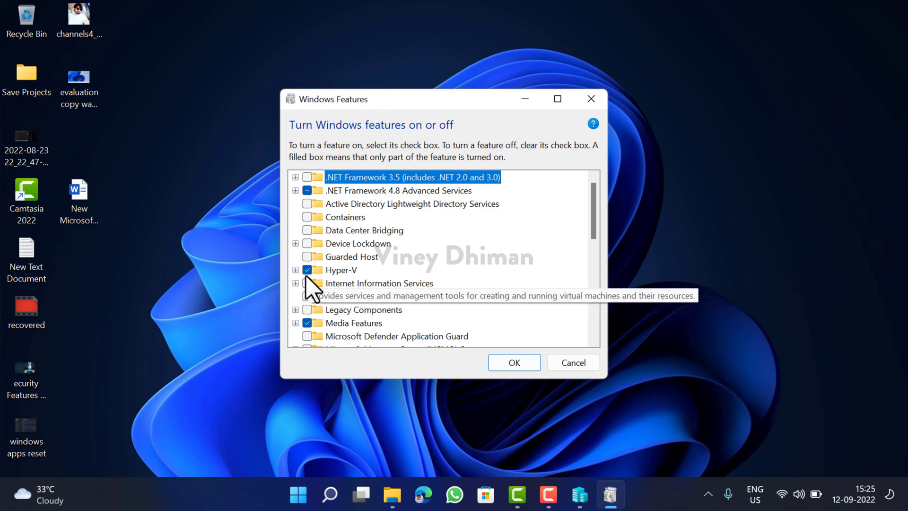
Step: Untick Hyper-V in Windows Features and confirm with OK
click(306, 270)
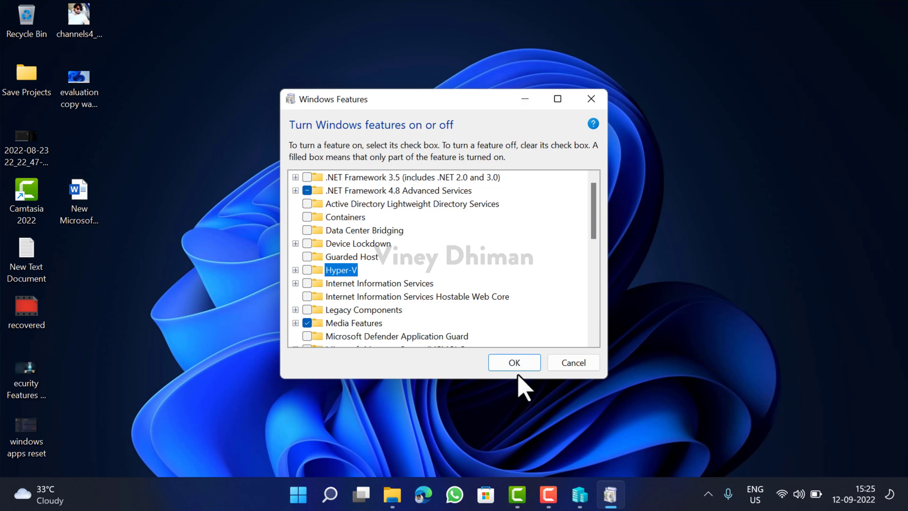
click(514, 362)
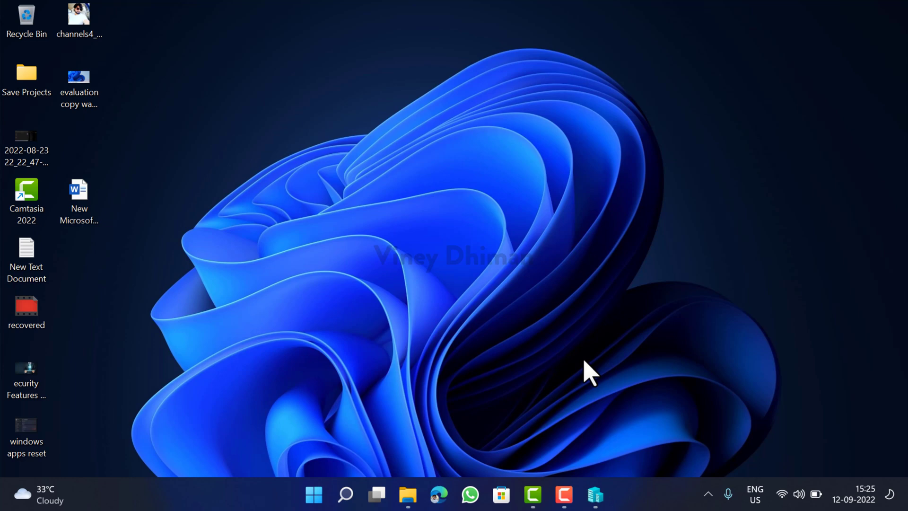